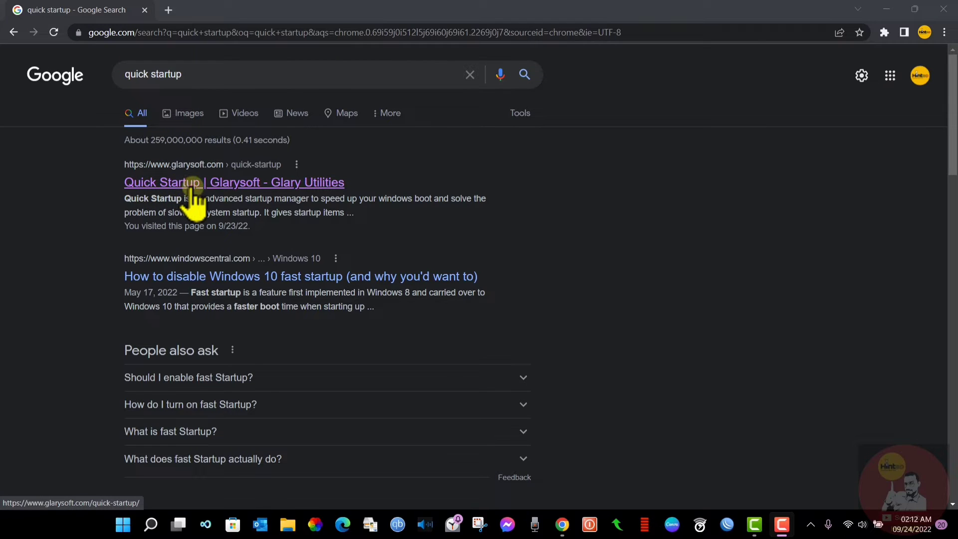
Open Glarysoft's Quick Startup product page from the search results and minimize the browser window.
click(236, 186)
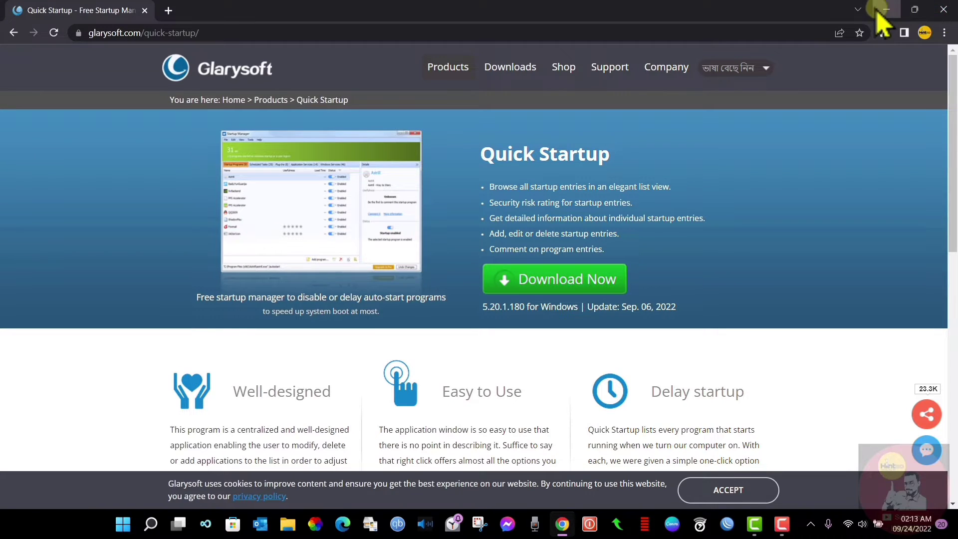
click(879, 11)
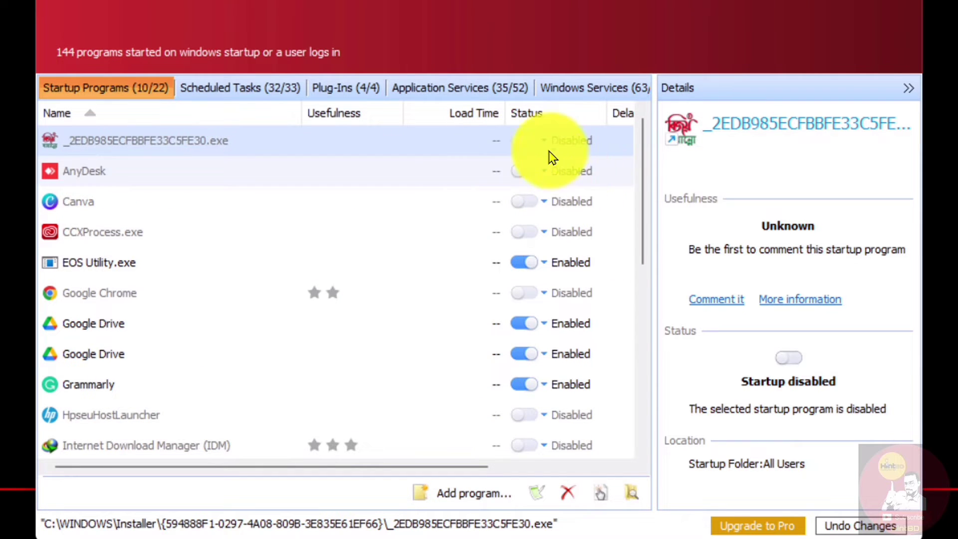
In Quick Startup, enable the startup programs _2EDB985ECFBBFE33C5FE30.exe, AnyDesk, Canva and CCXProcess.exe.
click(531, 147)
click(531, 171)
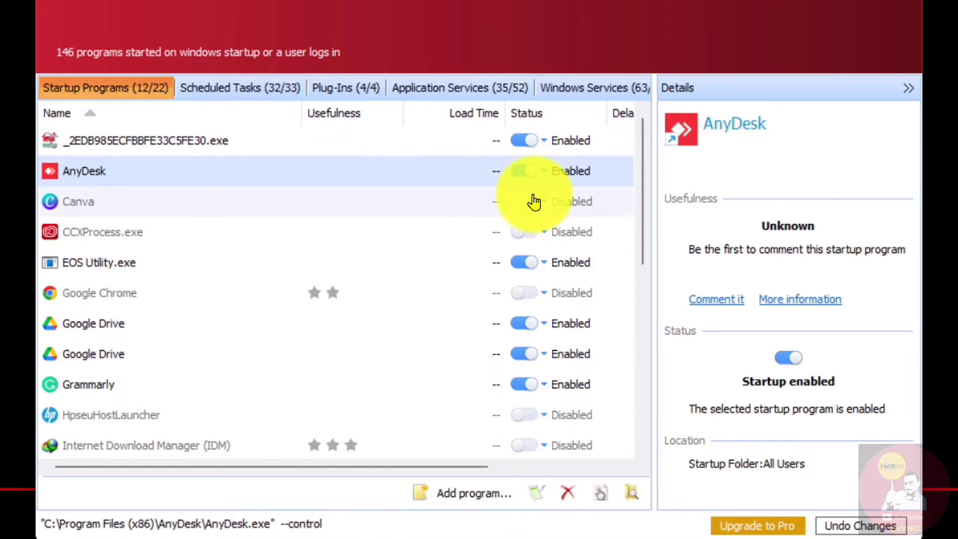
click(530, 200)
click(531, 231)
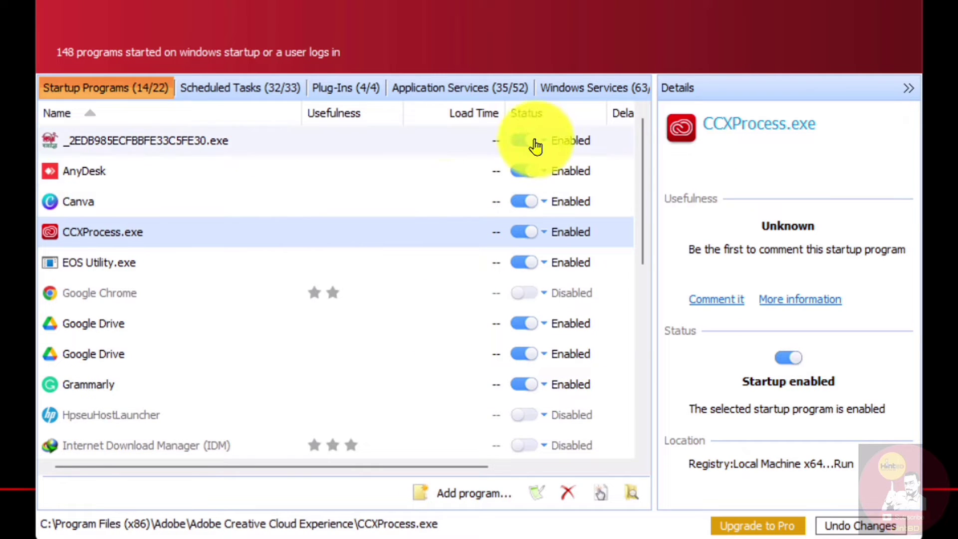
Disable the startup programs AnyDesk, Canva, CCXProcess.exe, both Google Drive entries and Grammarly.
click(530, 171)
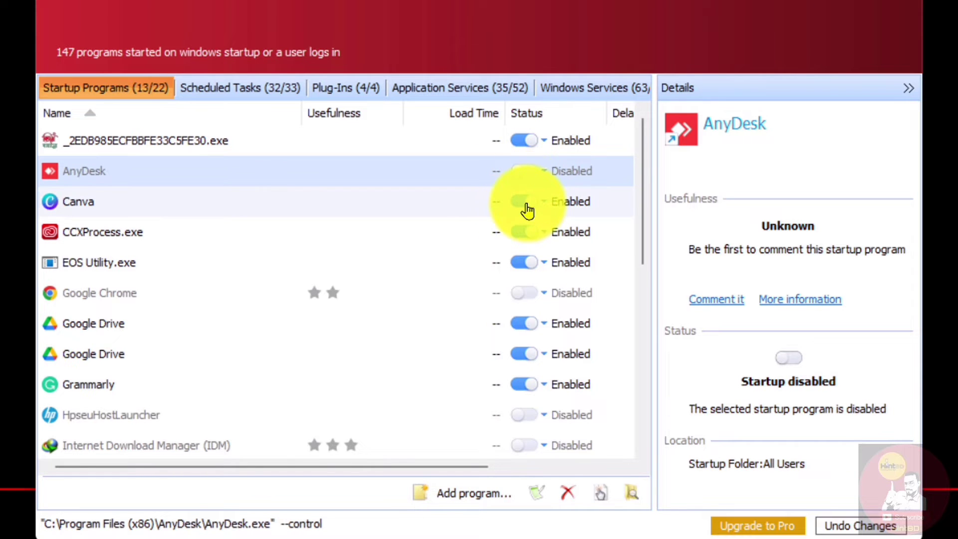
click(528, 208)
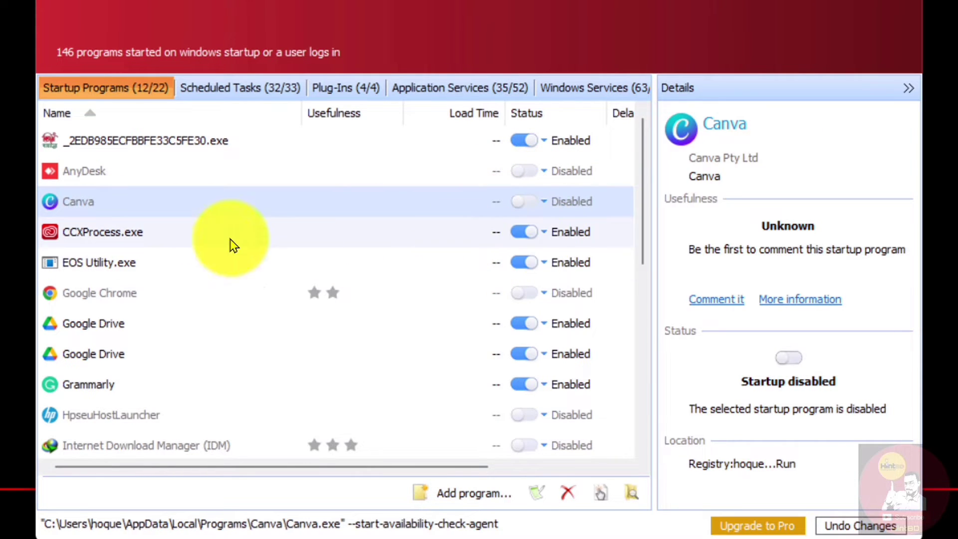
click(521, 234)
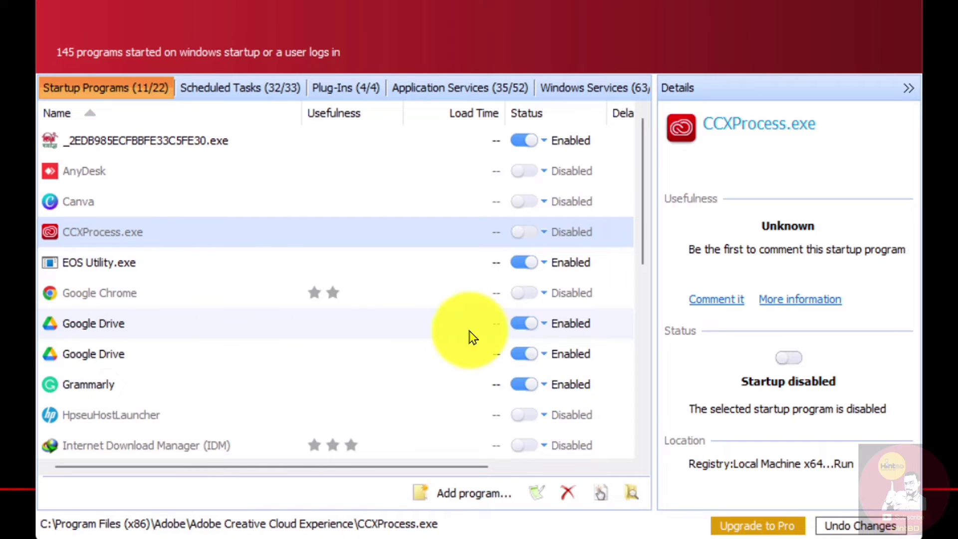
click(524, 324)
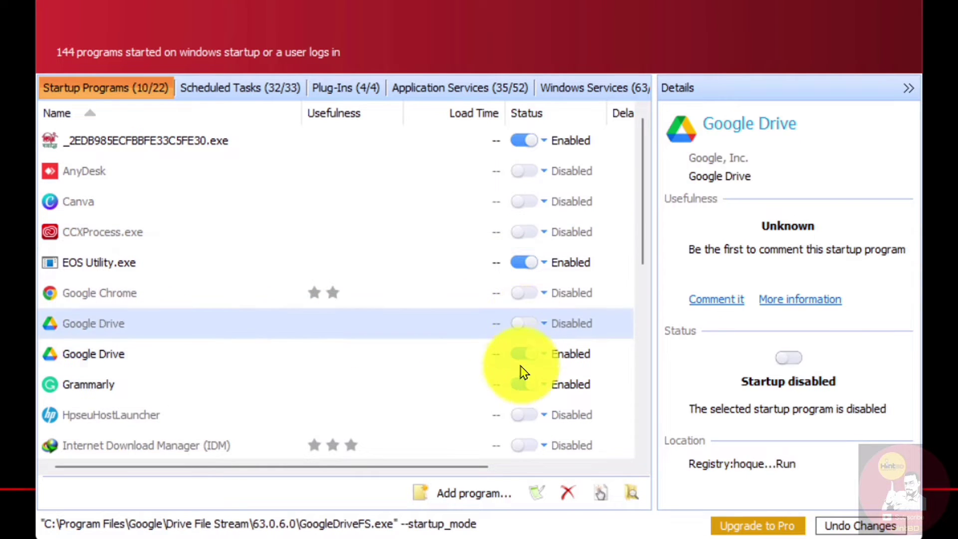
click(522, 356)
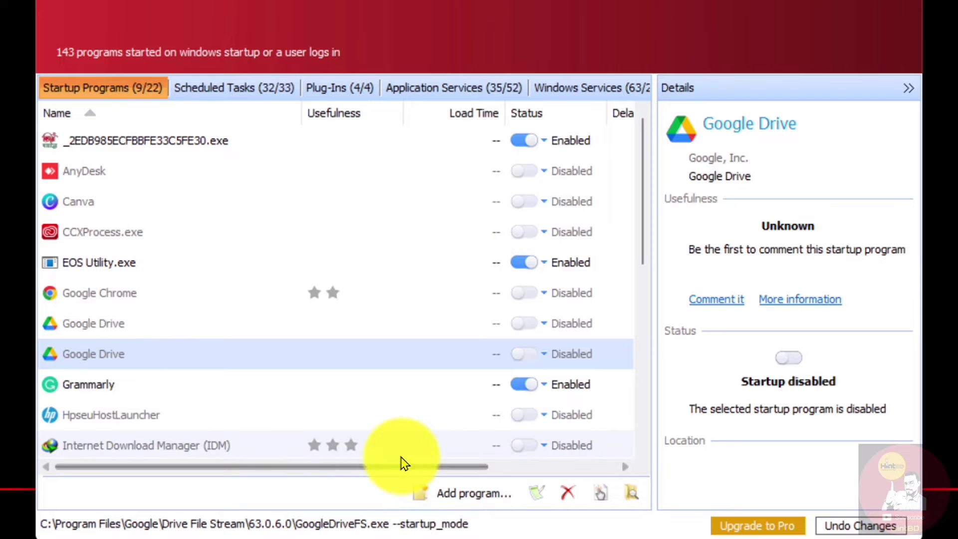
click(521, 385)
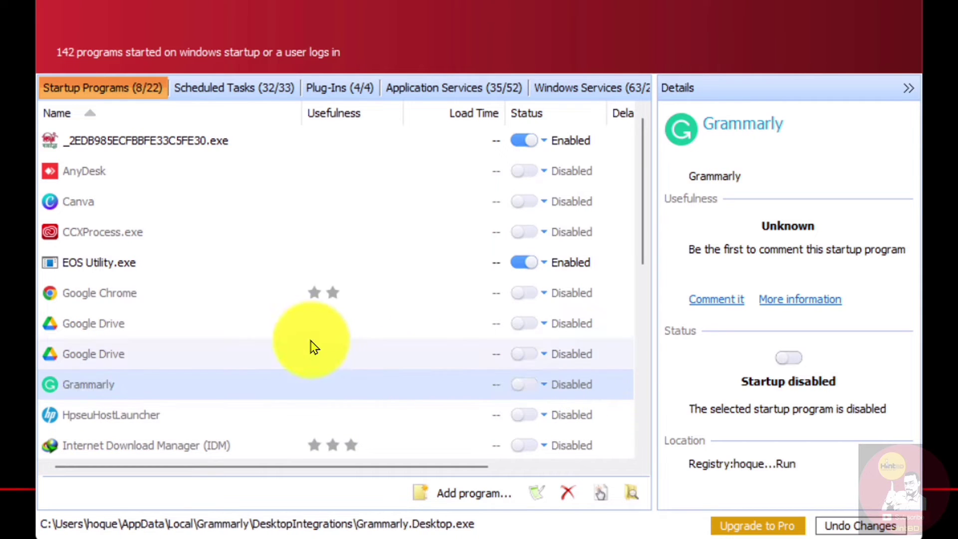
Disable the Adobe Acrobat Update Task among the scheduled tasks.
scroll(313, 347, down, 1)
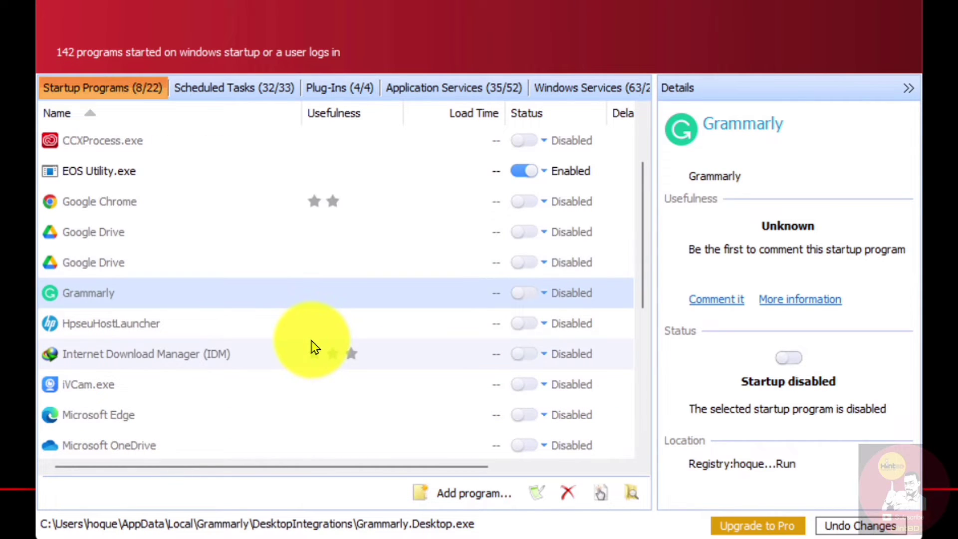
scroll(313, 350, down, 3)
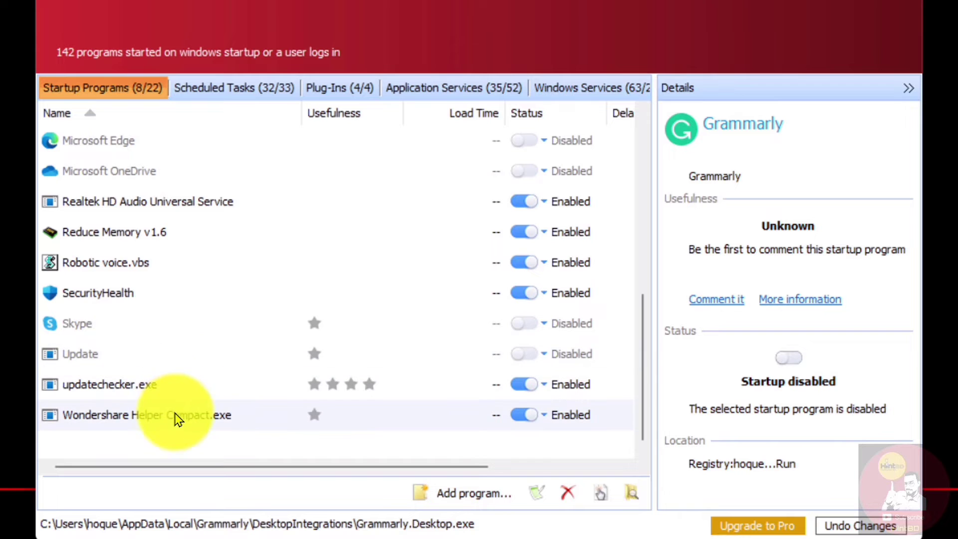
scroll(131, 333, up, 4)
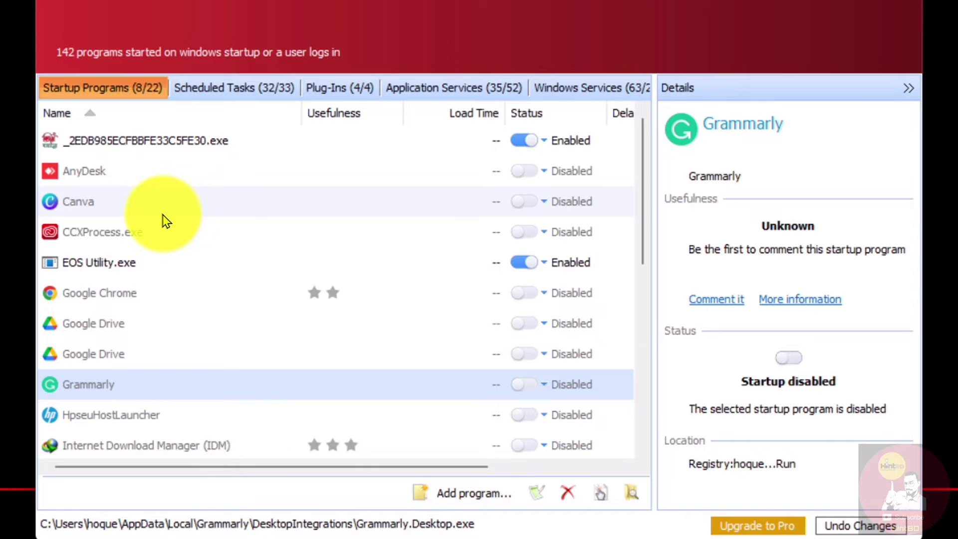
click(219, 88)
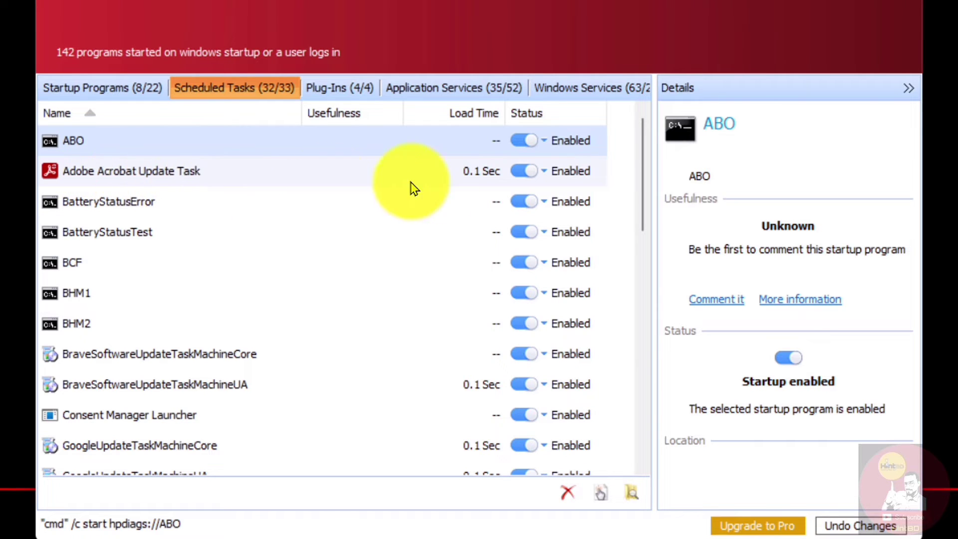
click(525, 172)
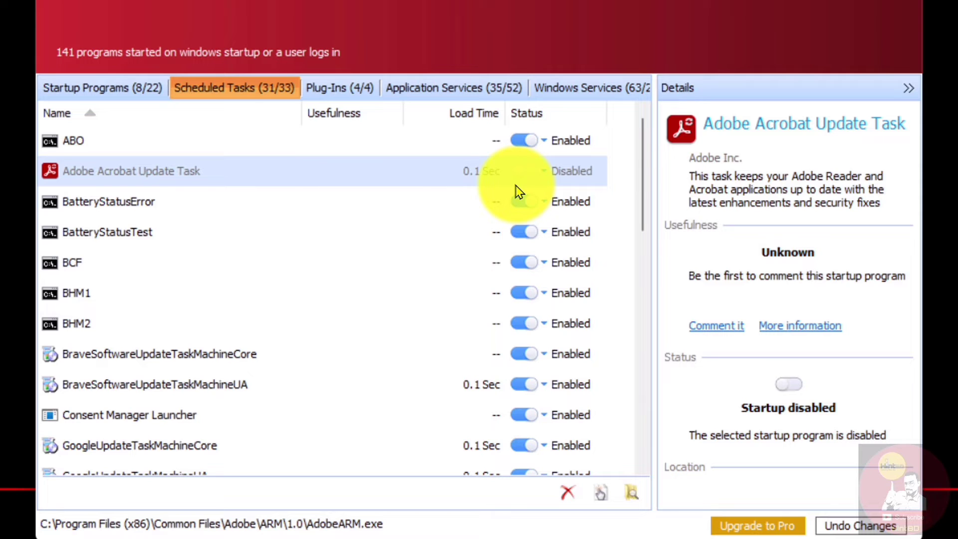
Disable the scheduled tasks OneDrive Per-Machine Standalone Update Task, OneDrive Reporting Task and Opera scheduled Autoupdate.
scroll(447, 203, down, 3)
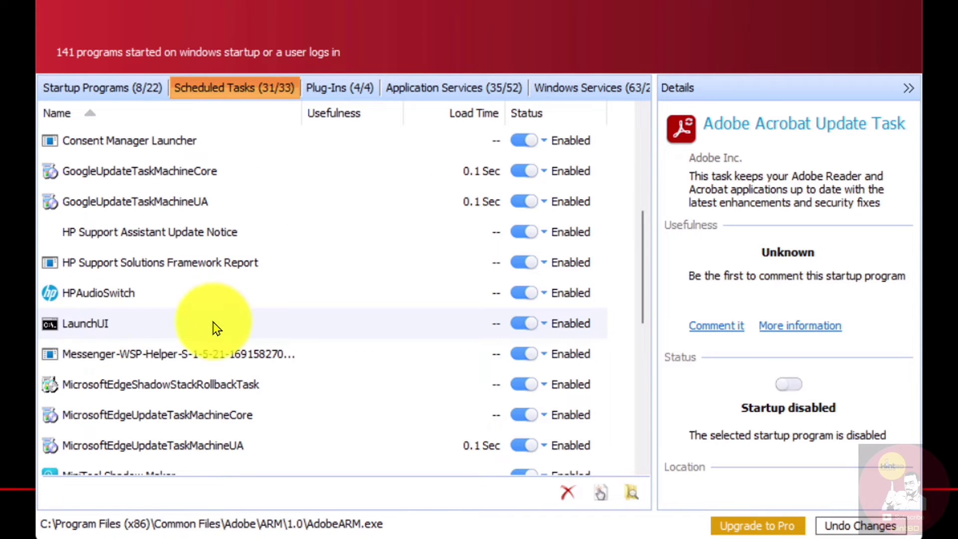
scroll(214, 328, down, 3)
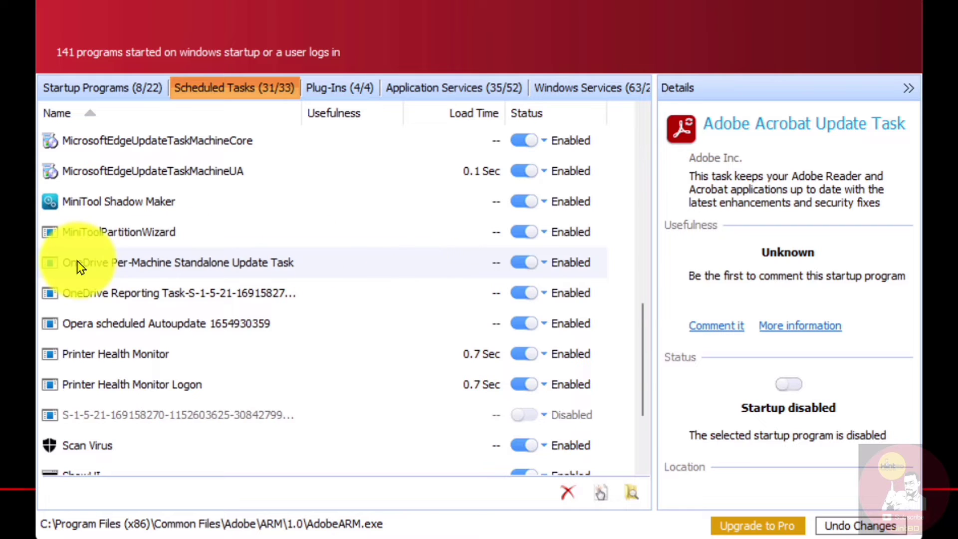
click(513, 260)
click(513, 261)
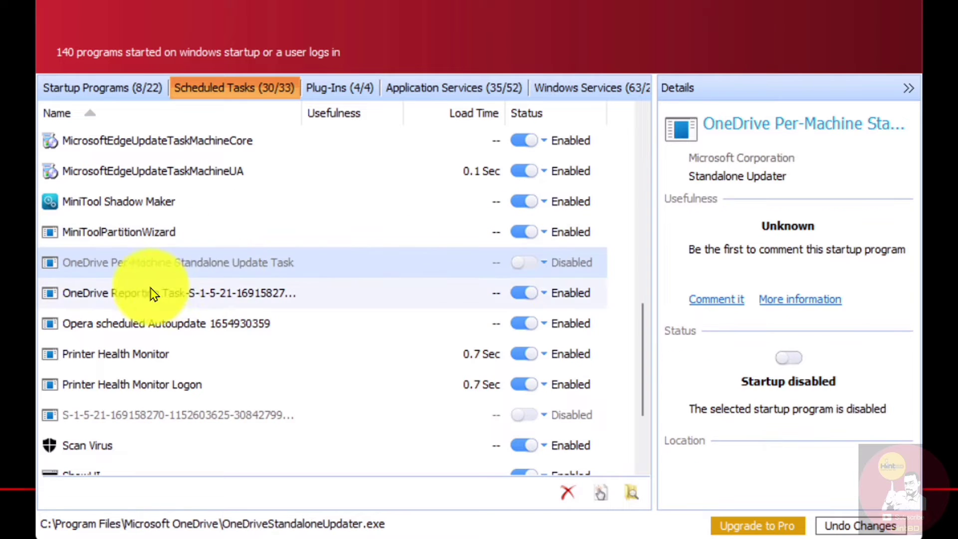
click(519, 299)
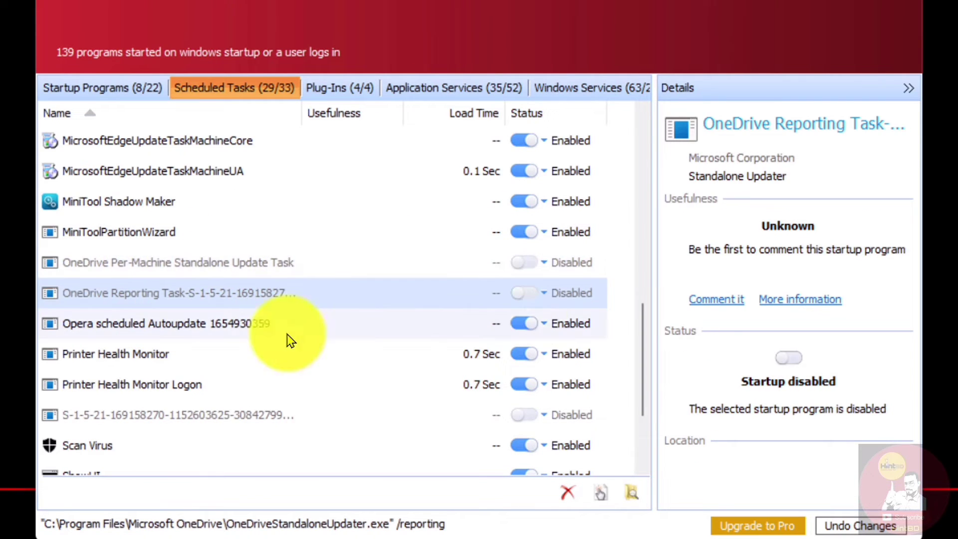
click(524, 322)
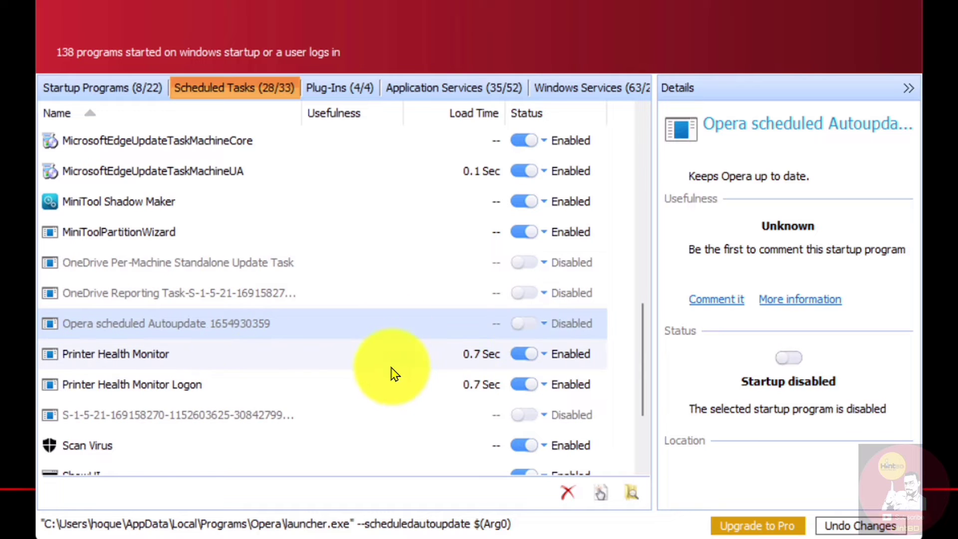
Disable the Printer Health Monitor and Printer Health Monitor Logon scheduled tasks.
scroll(394, 374, down, 1)
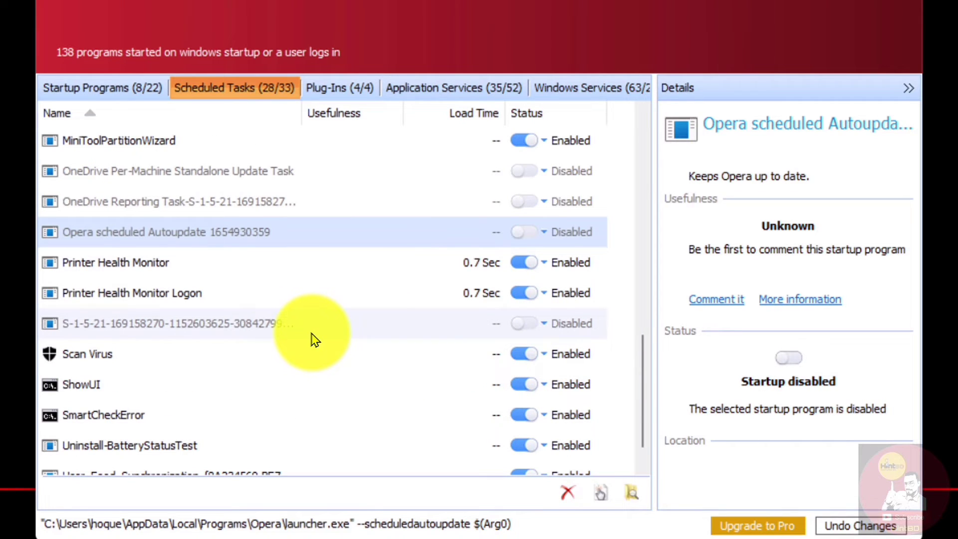
click(521, 263)
click(523, 293)
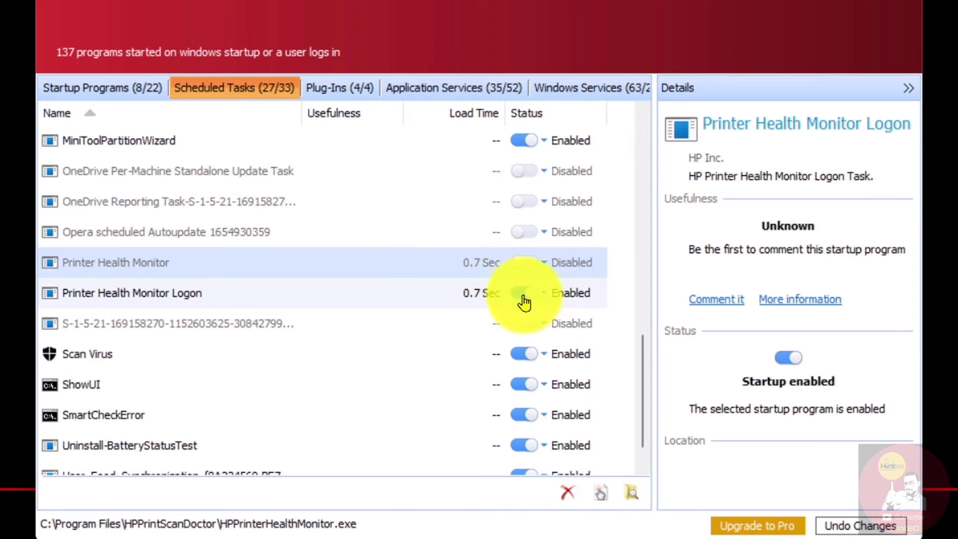
scroll(380, 320, down, 1)
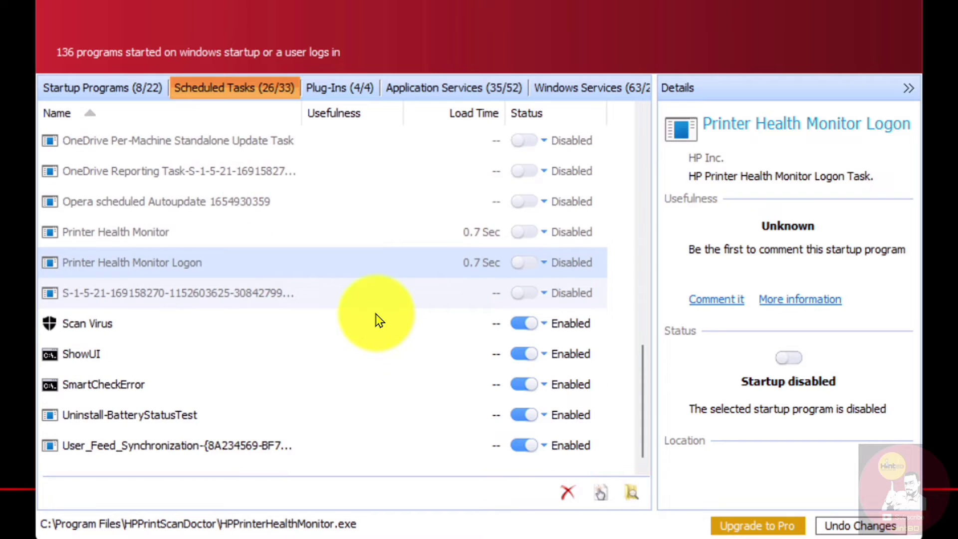
Review the remaining scheduled tasks and the plug-ins that load at startup.
scroll(378, 320, up, 7)
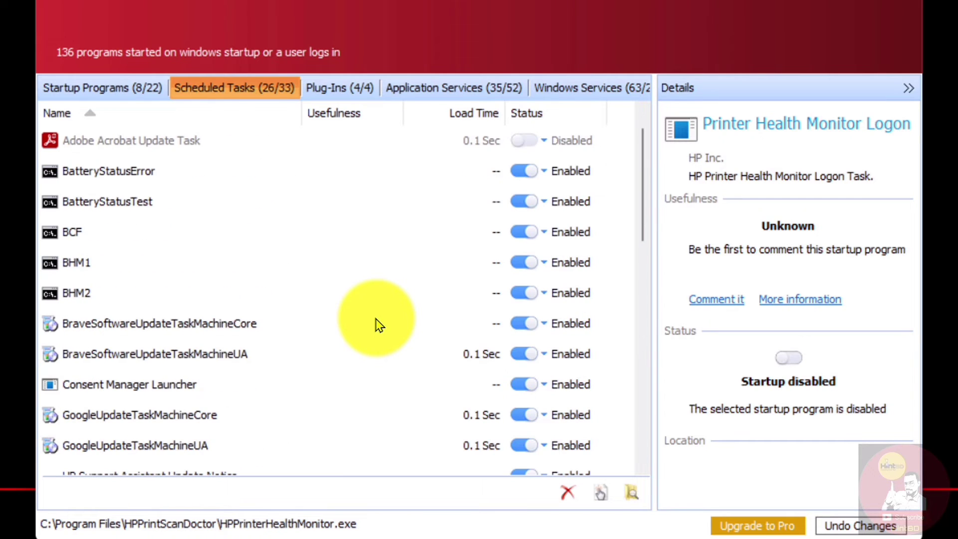
scroll(379, 325, down, 6)
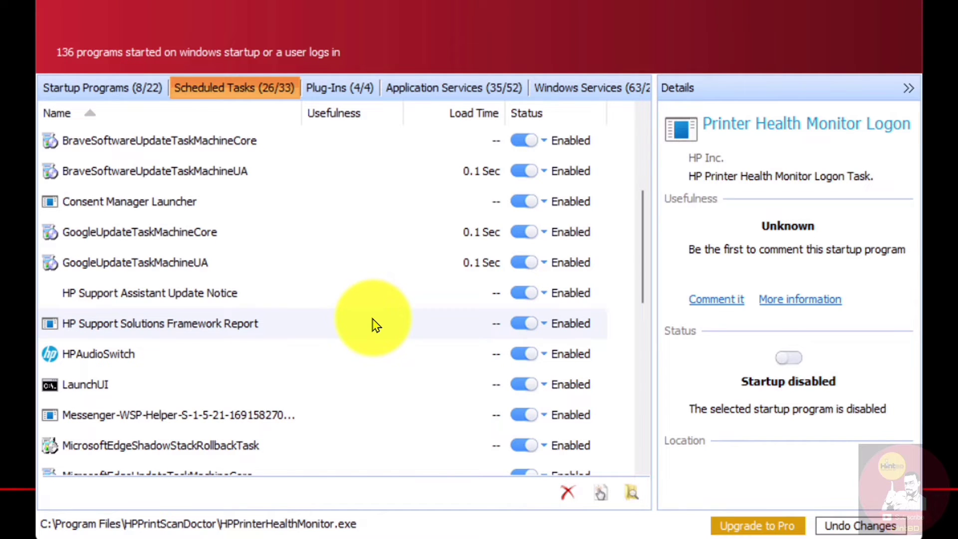
scroll(376, 325, up, 3)
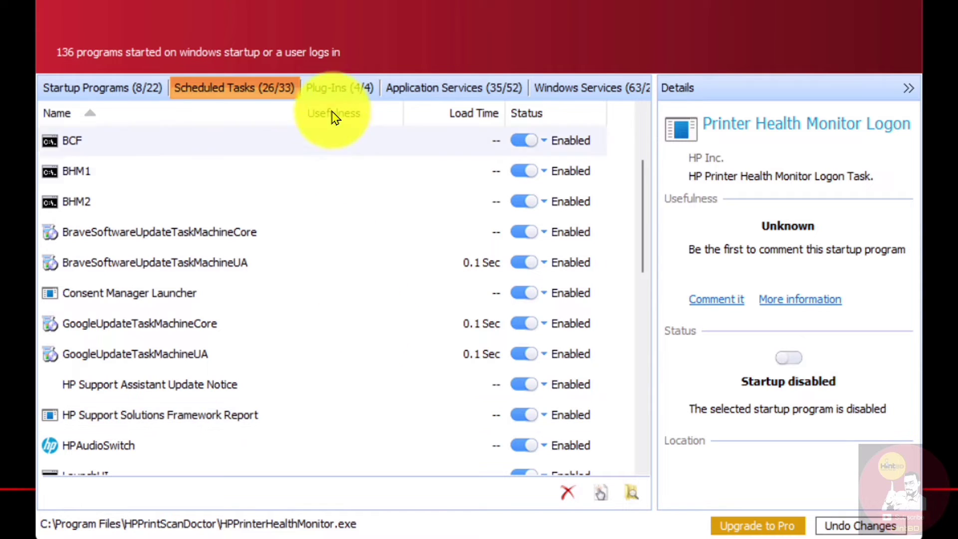
click(348, 93)
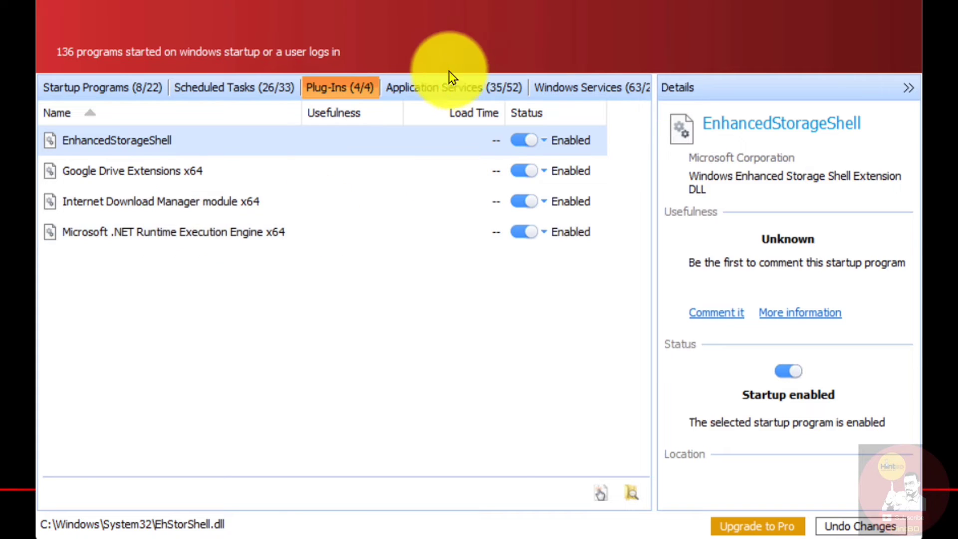
Disable AnyDesk Service and Adobe Acrobat Update Service among the application services.
click(448, 90)
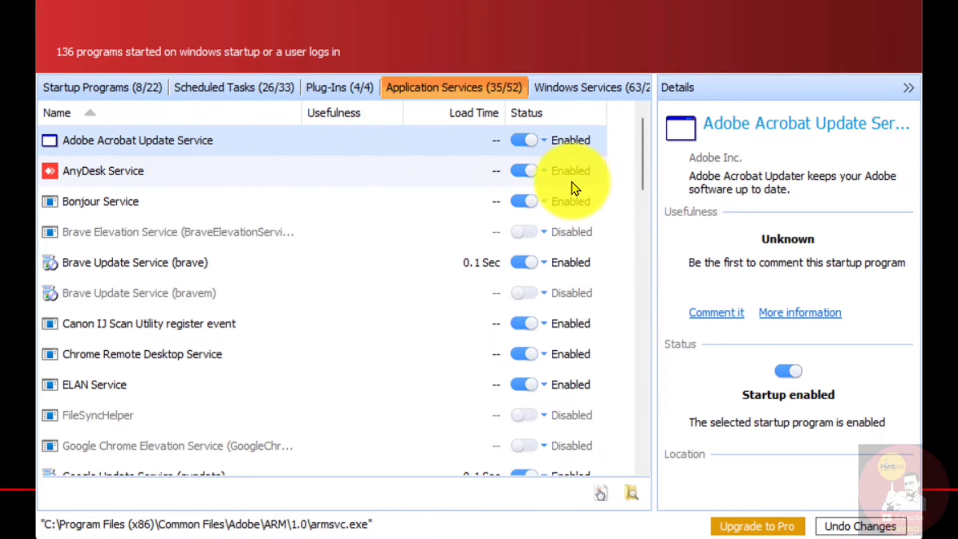
click(530, 173)
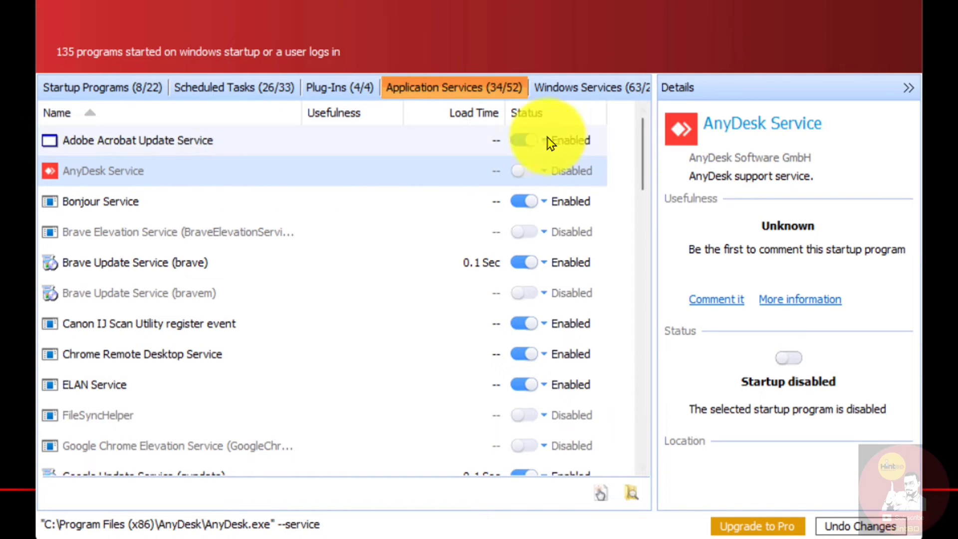
click(521, 145)
click(521, 145)
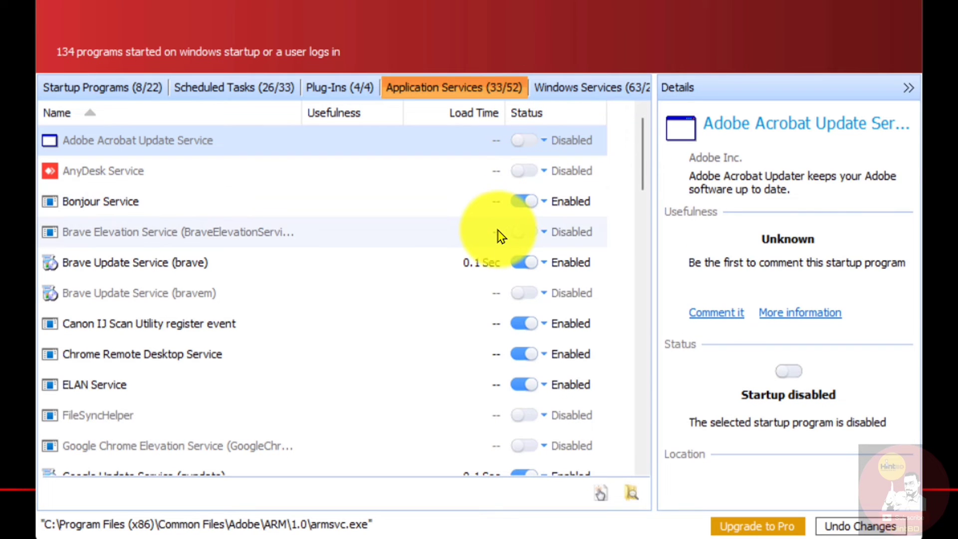
Disable the application services HP Print Scan Doctor Service, HP System Info HSA Service and HP Network HSA Service.
scroll(493, 244, down, 2)
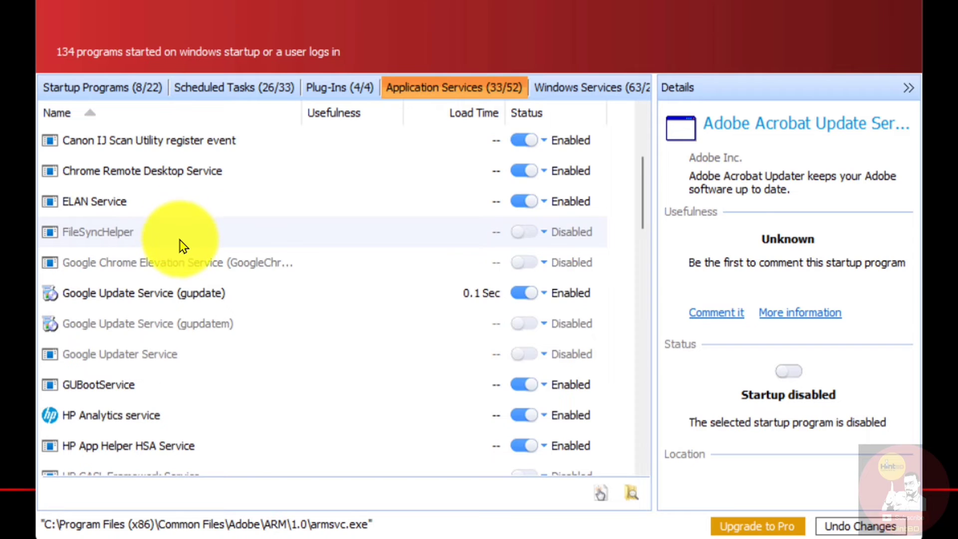
scroll(183, 244, down, 4)
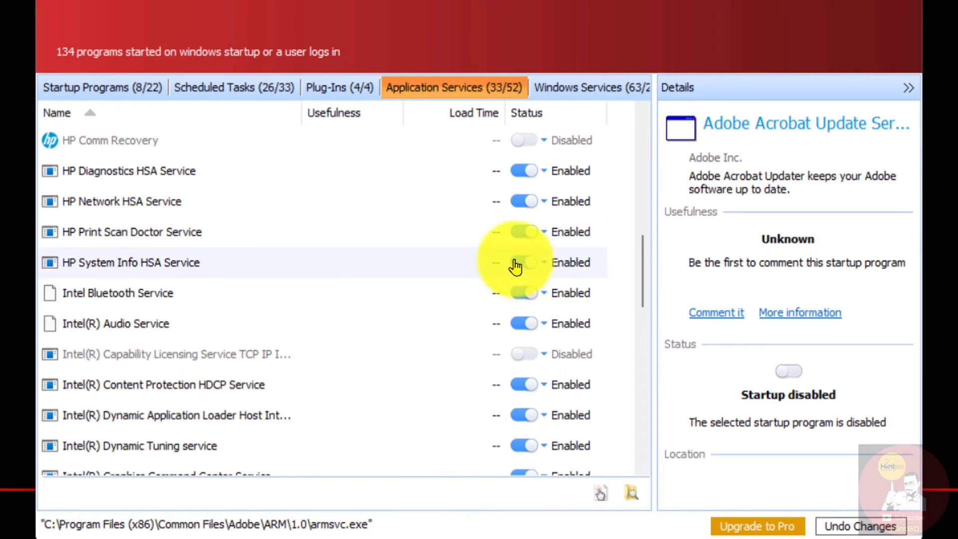
click(526, 235)
click(524, 261)
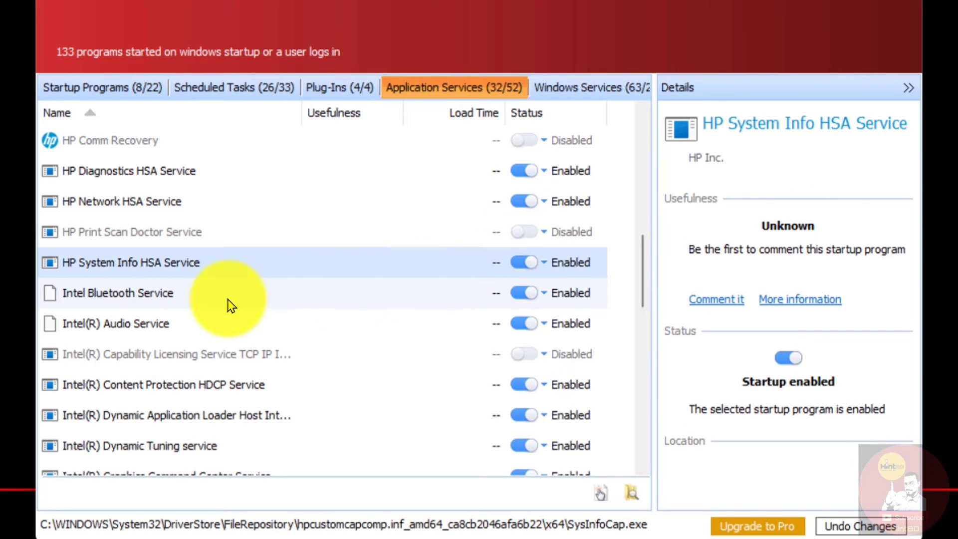
click(520, 265)
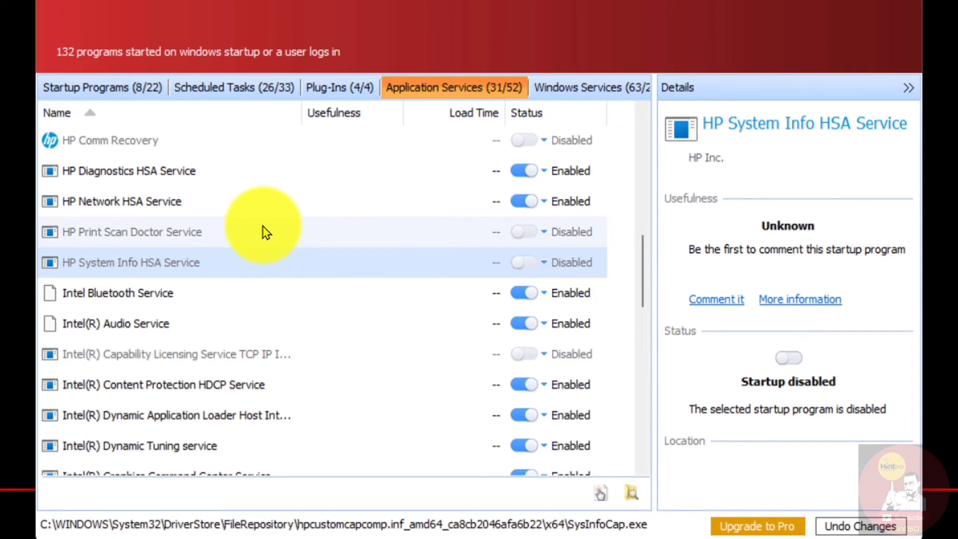
click(529, 205)
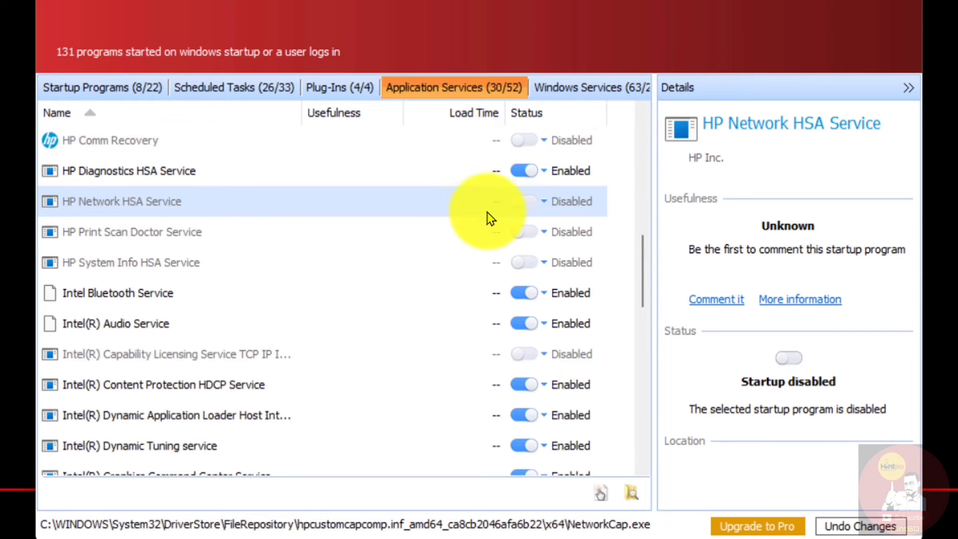
Examine the Windows services that load at startup, comparing which are enabled and their load times.
click(613, 91)
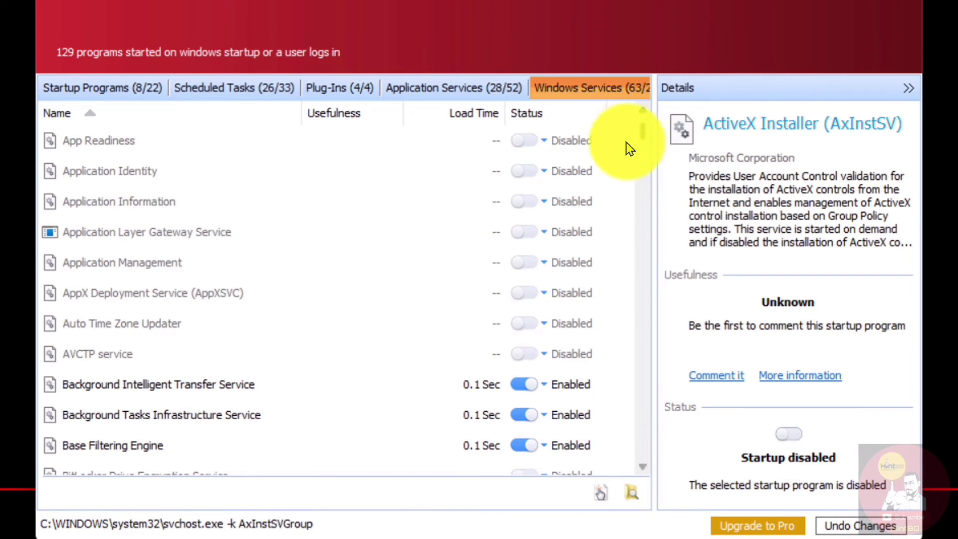
scroll(389, 217, down, 10)
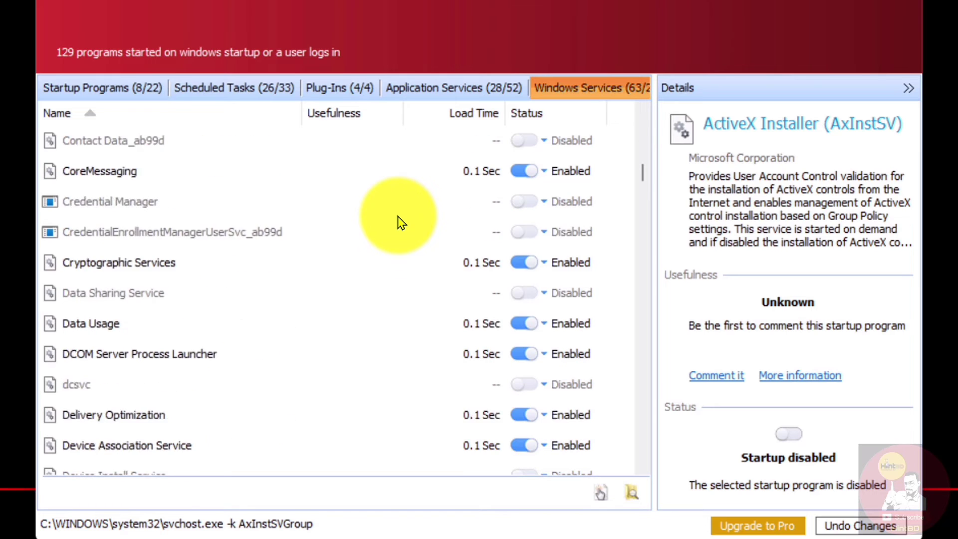
scroll(401, 222, down, 2)
scroll(401, 222, up, 10)
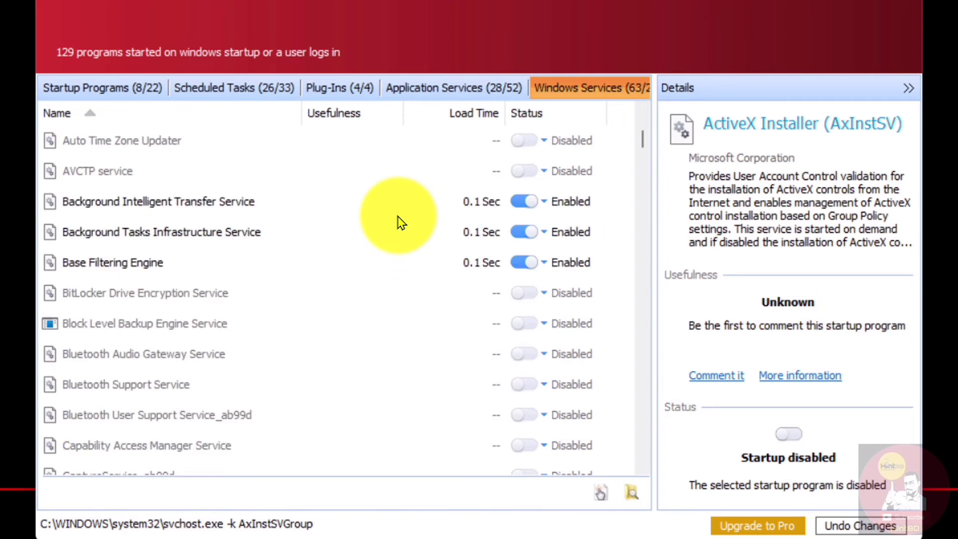
scroll(401, 222, up, 3)
scroll(401, 222, down, 3)
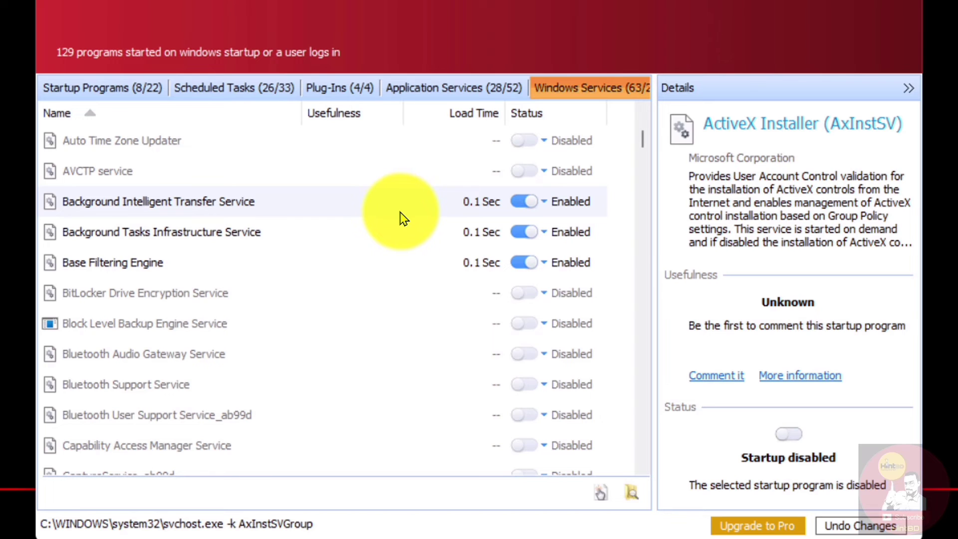
scroll(404, 220, down, 7)
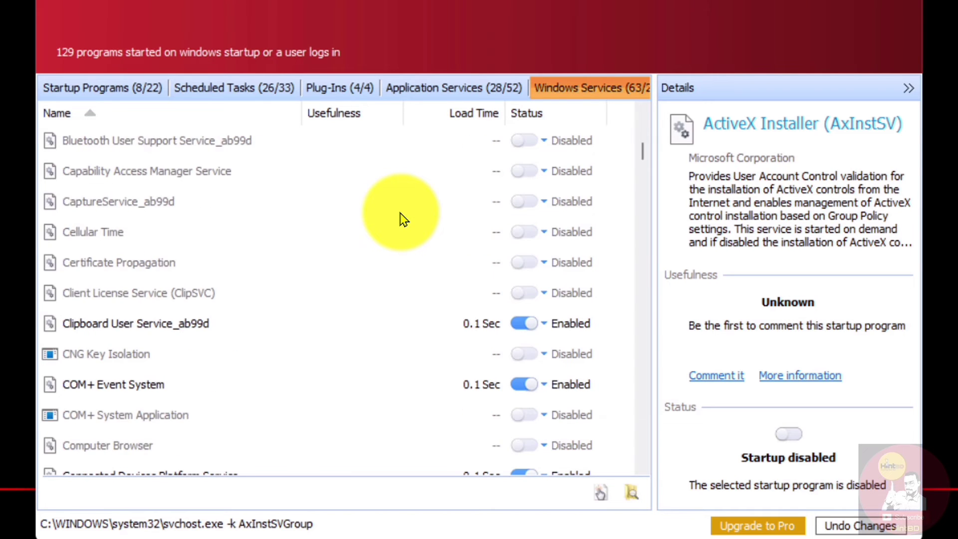
scroll(403, 220, down, 5)
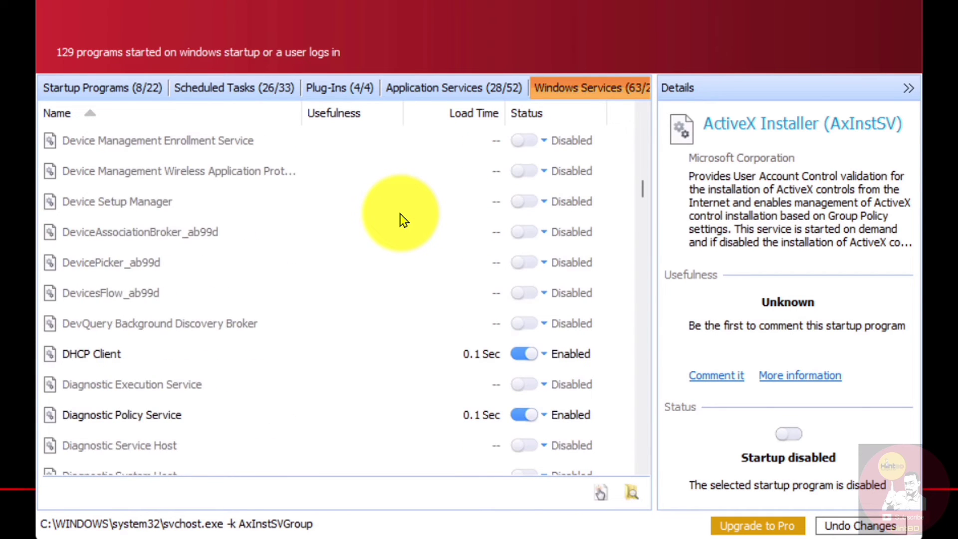
scroll(403, 220, down, 5)
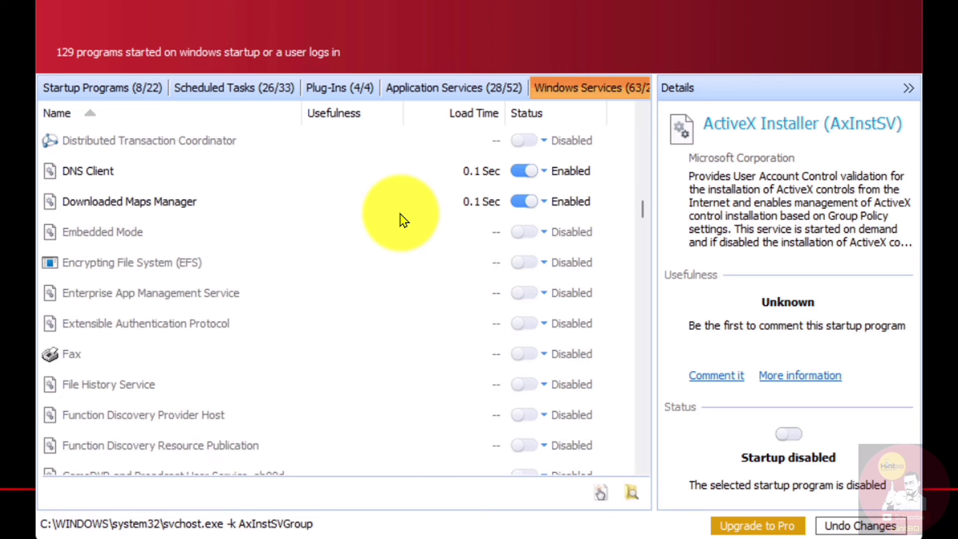
scroll(403, 220, up, 17)
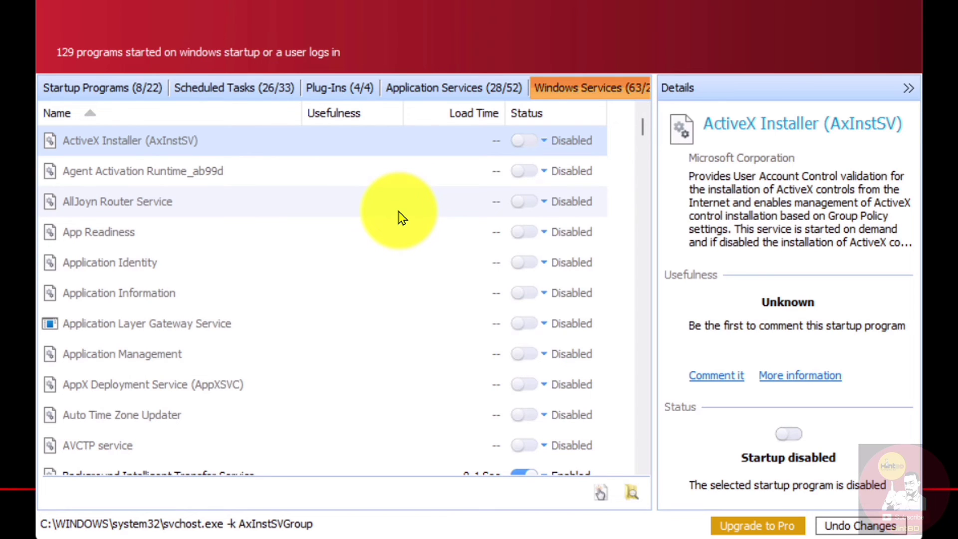
scroll(403, 218, down, 2)
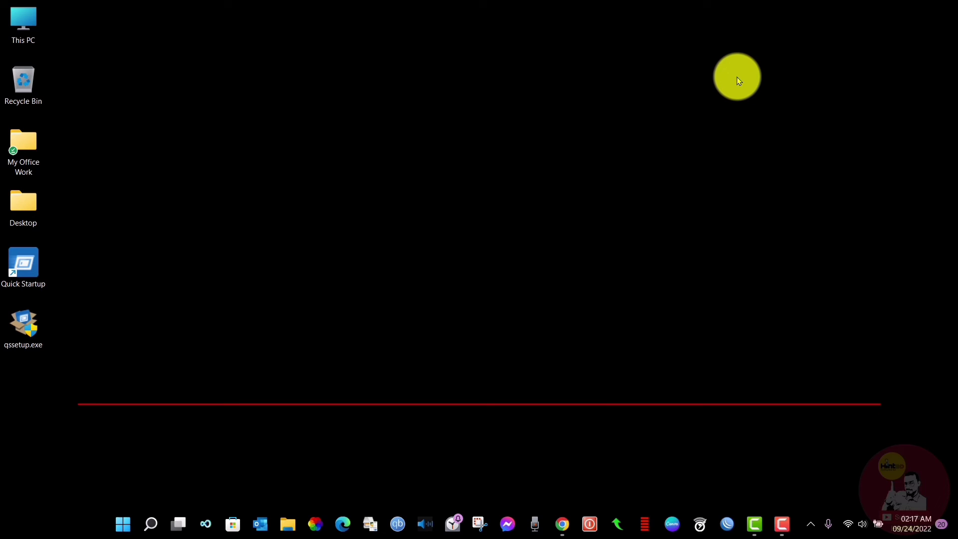
Reopen Quick Startup from the desktop and display its list of startup programs.
click(31, 255)
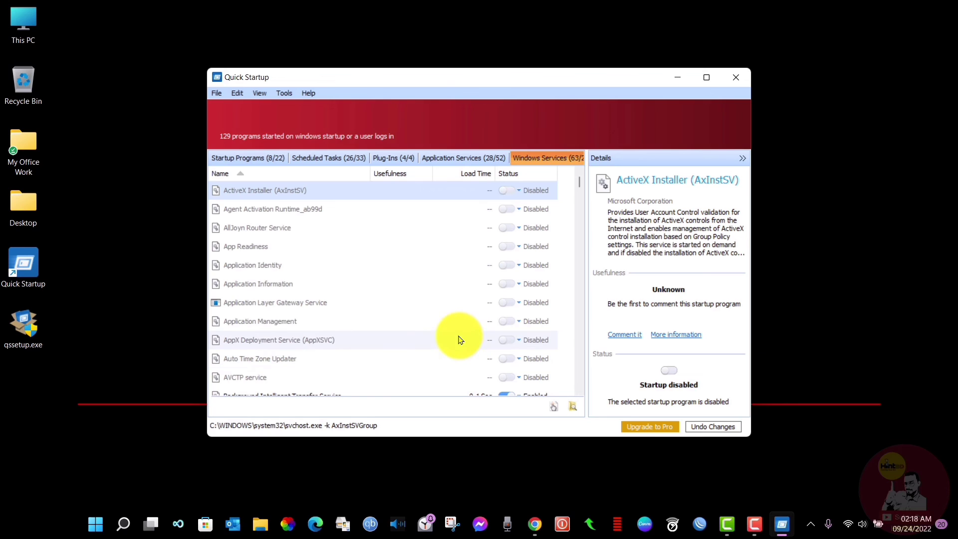
click(224, 159)
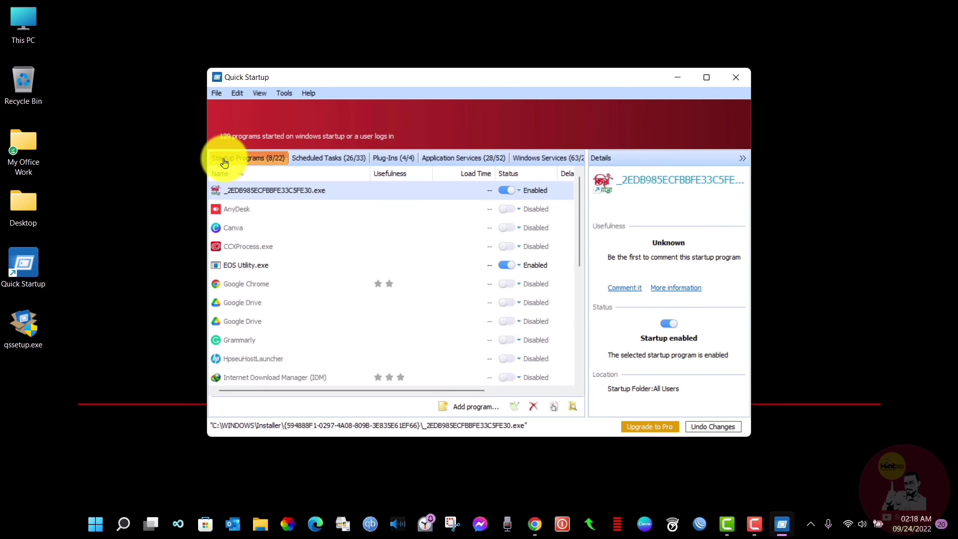